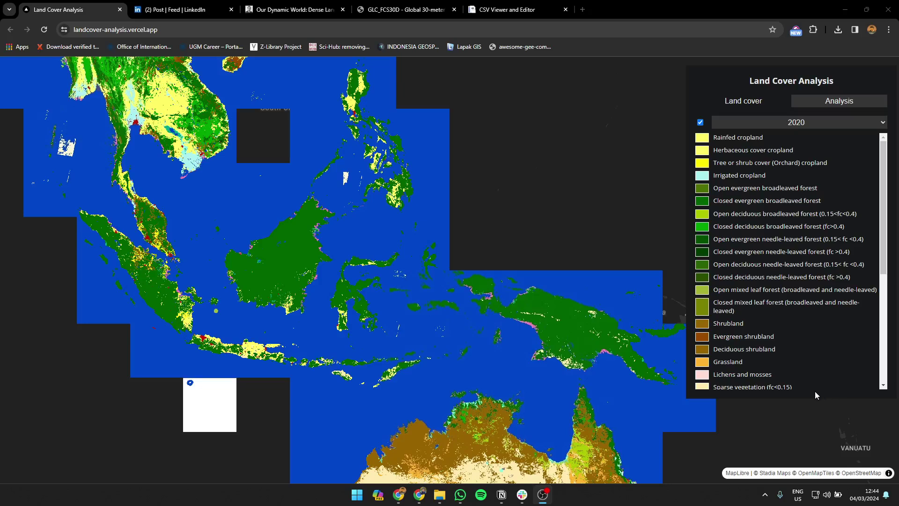
# Read the LinkedIn post at 125% zoom, skim the Dynamic World article, then open the GLC_FCS30D page.
pyautogui.click(180, 6)
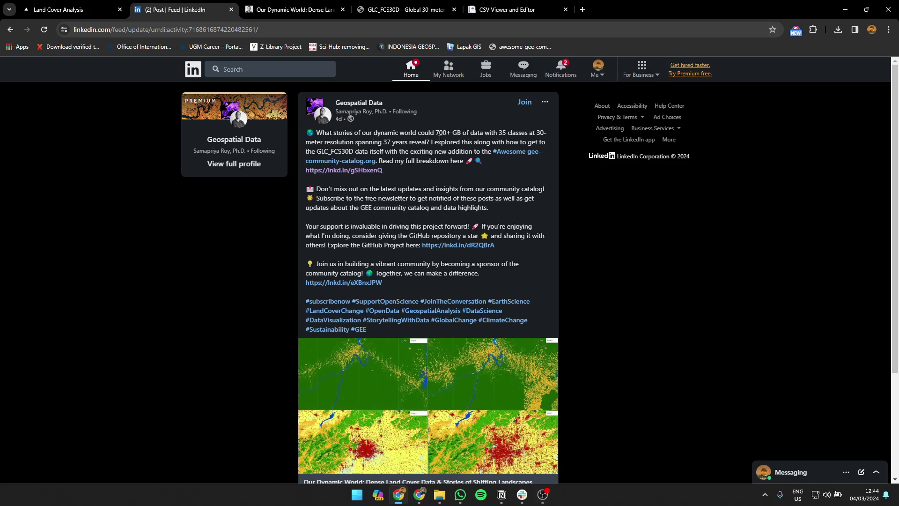
pyautogui.hotkey('ctrl', '+')
pyautogui.hotkey('ctrl', '+')
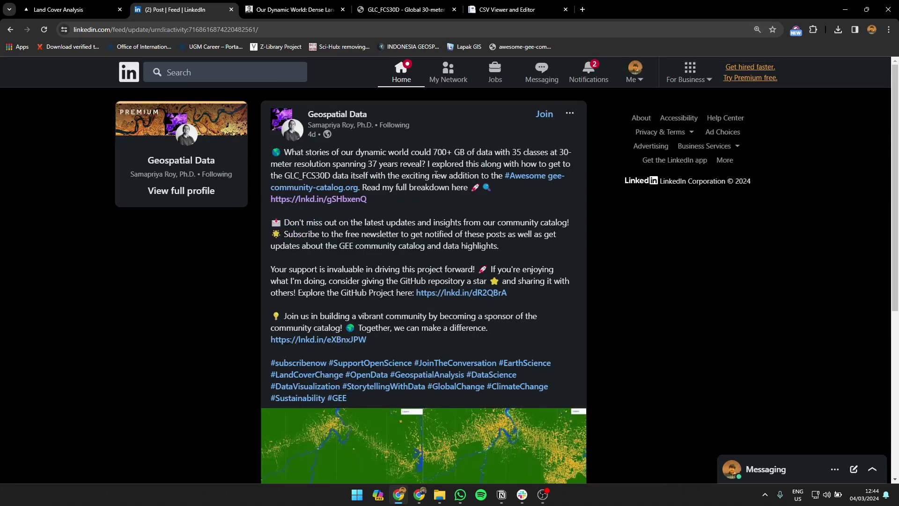
pyautogui.click(296, 11)
pyautogui.scroll(-20, 375, 189)
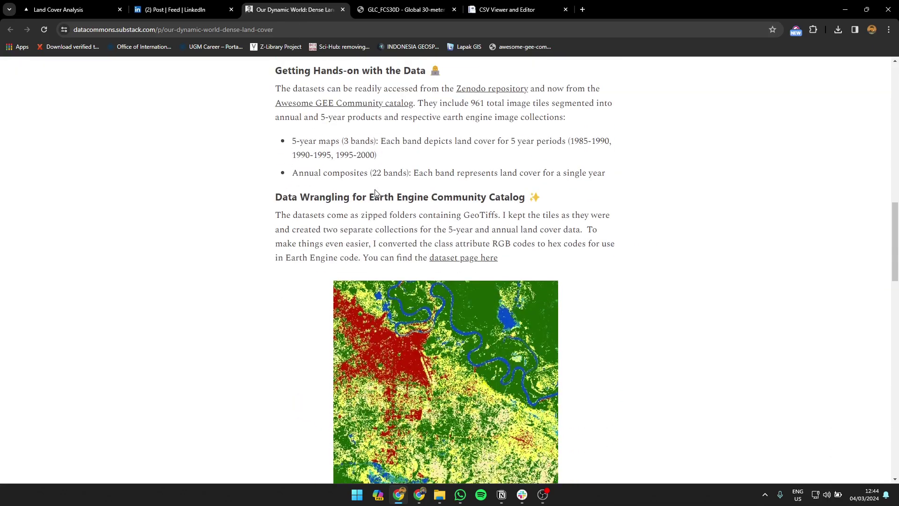
pyautogui.scroll(-5, 374, 190)
pyautogui.scroll(20, 375, 189)
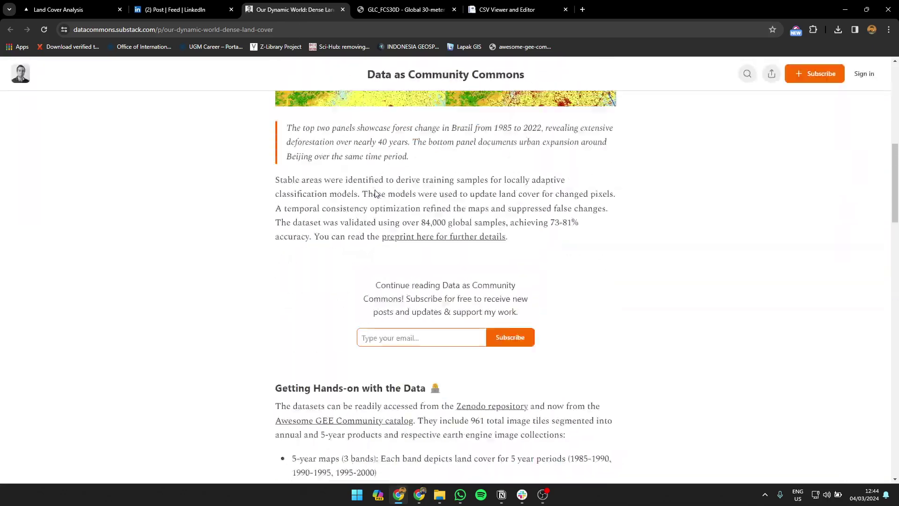
pyautogui.click(368, 10)
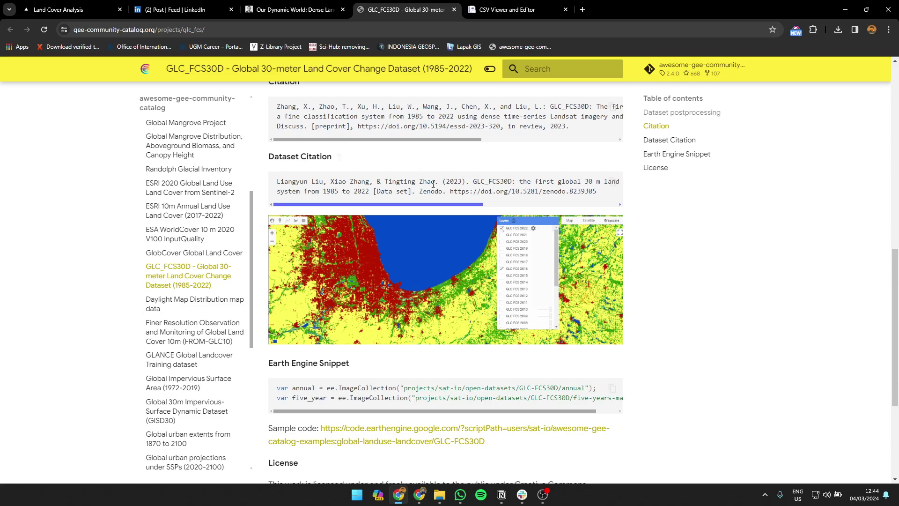
# Scroll the GLC_FCS30D page down to its License section, then return to the 2020 map.
pyautogui.scroll(10, 562, 244)
pyautogui.scroll(-8, 609, 260)
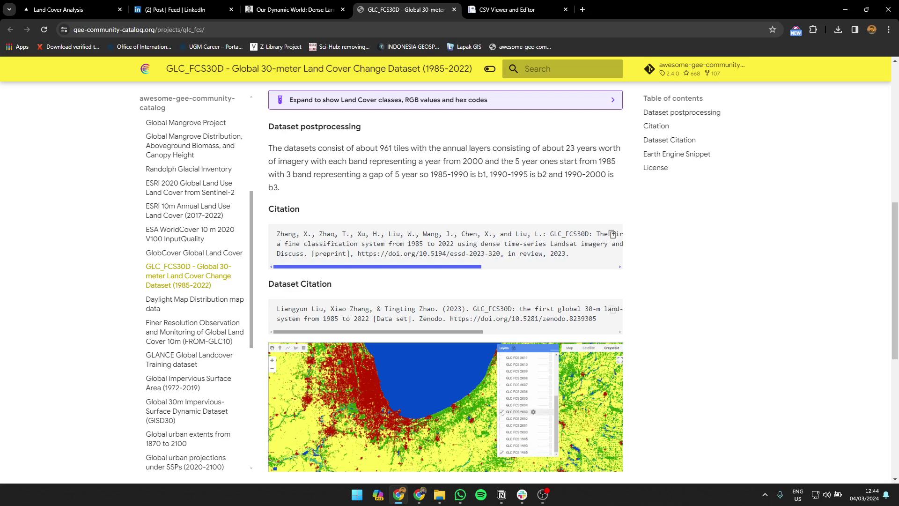
pyautogui.scroll(8, 387, 307)
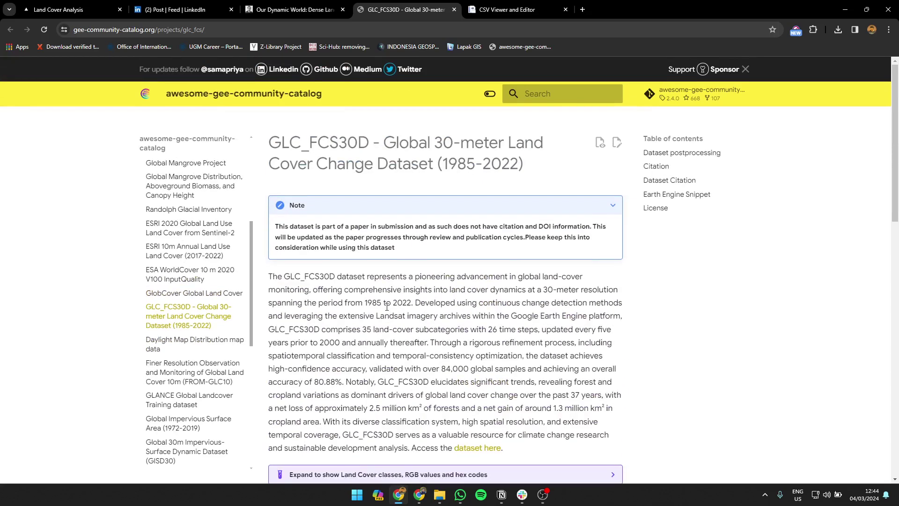
pyautogui.scroll(-15, 387, 307)
pyautogui.scroll(3, 385, 240)
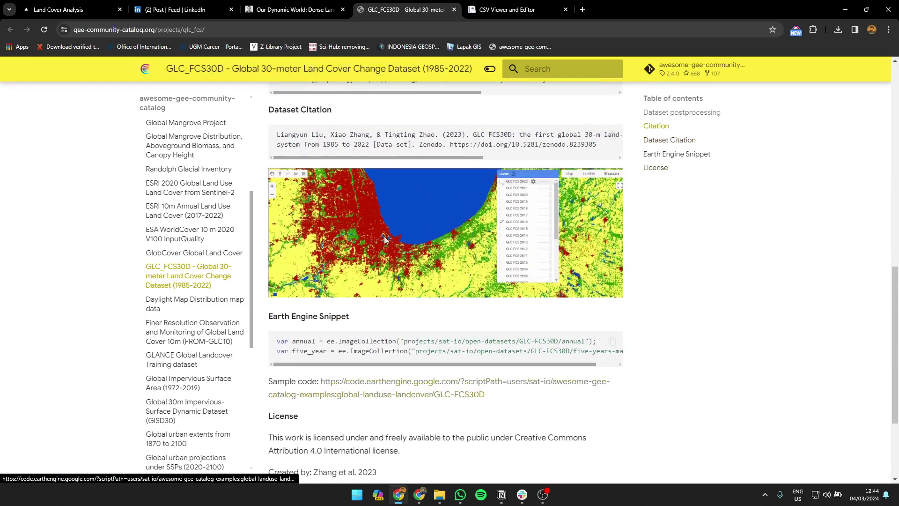
pyautogui.scroll(10, 385, 240)
pyautogui.scroll(-10, 405, 254)
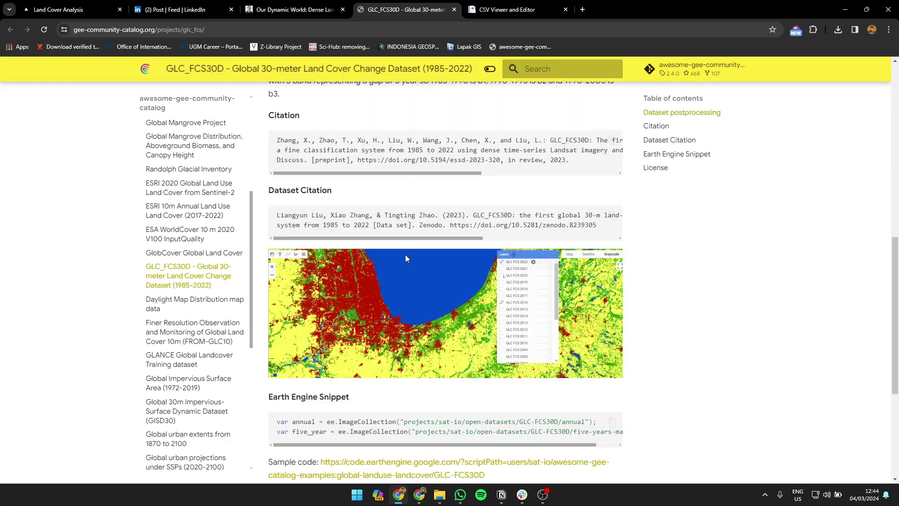
pyautogui.scroll(-5, 406, 255)
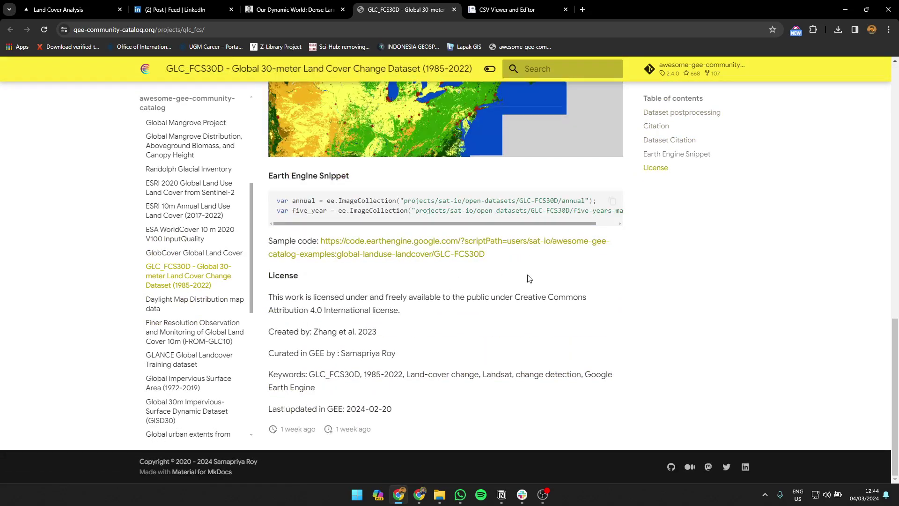
pyautogui.scroll(15, 529, 279)
pyautogui.click(112, 3)
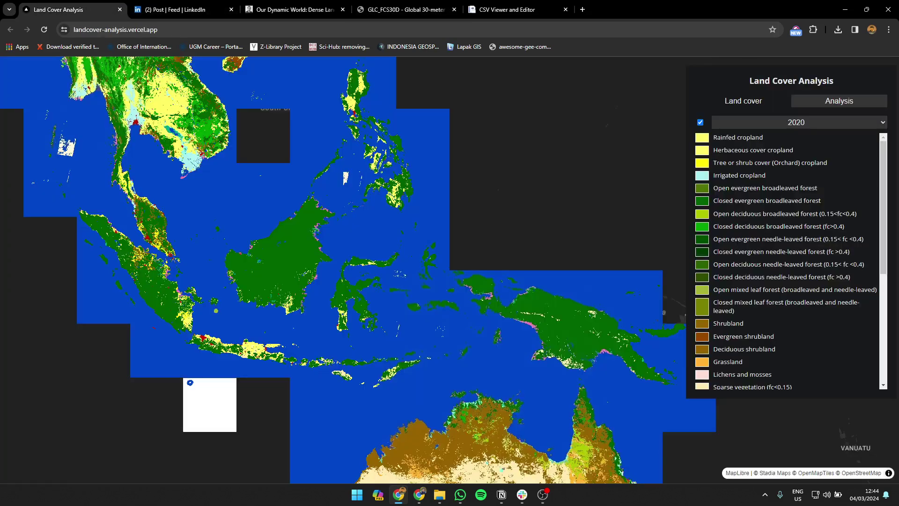
# Show the 1985 land cover layer and zoom into the West Java coast.
pyautogui.click(744, 119)
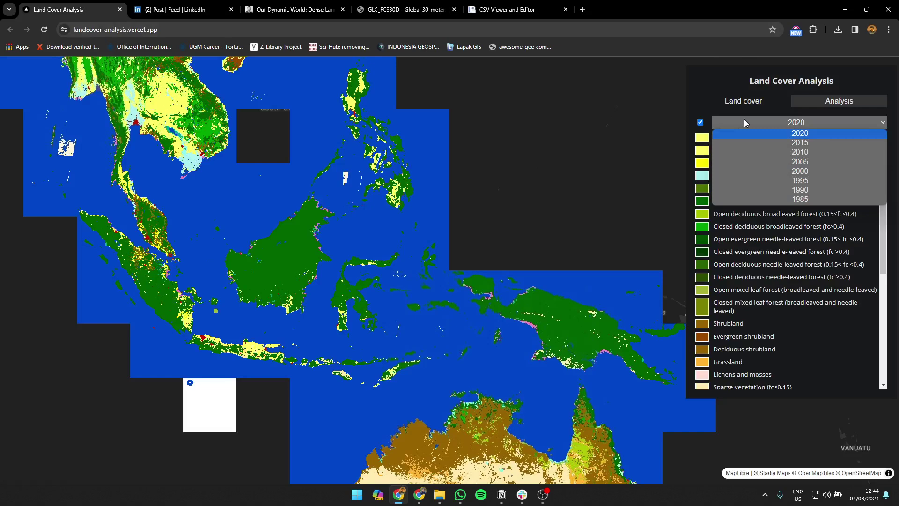
pyautogui.click(792, 199)
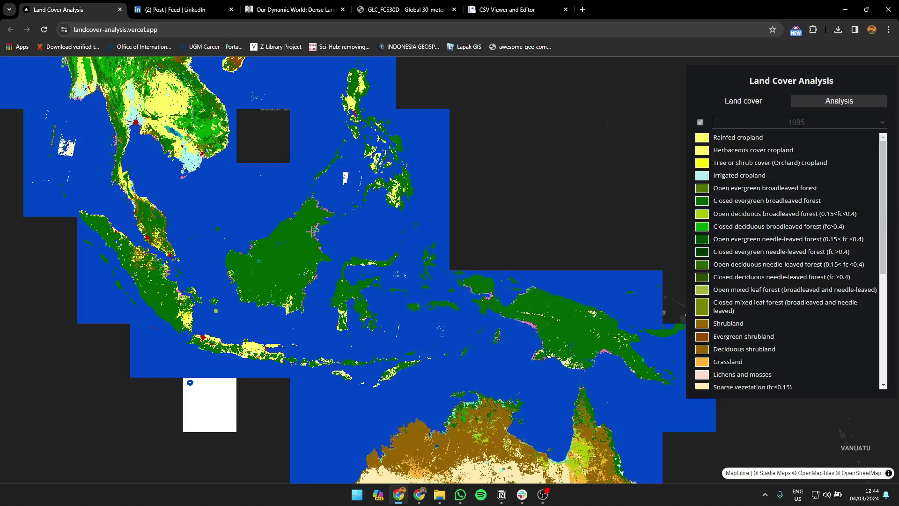
pyautogui.scroll(5, 552, 285)
pyautogui.scroll(10, 476, 297)
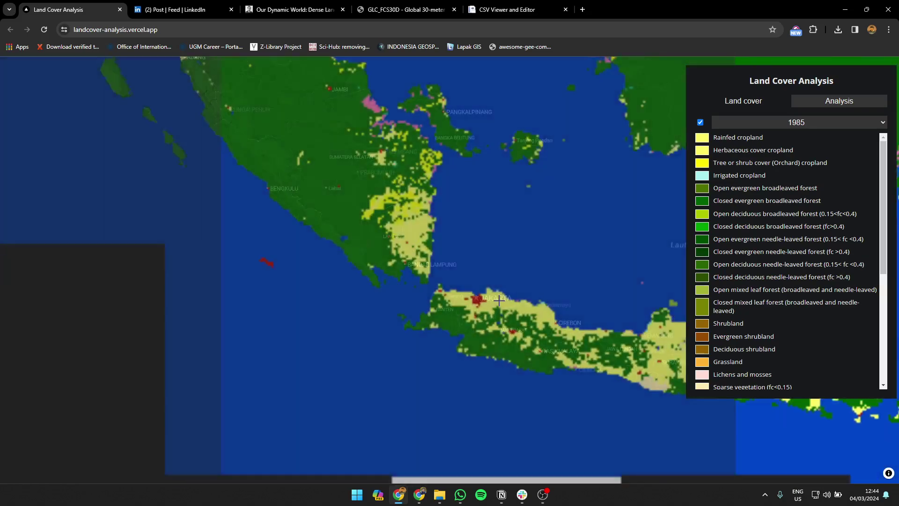
pyautogui.scroll(-5, 449, 241)
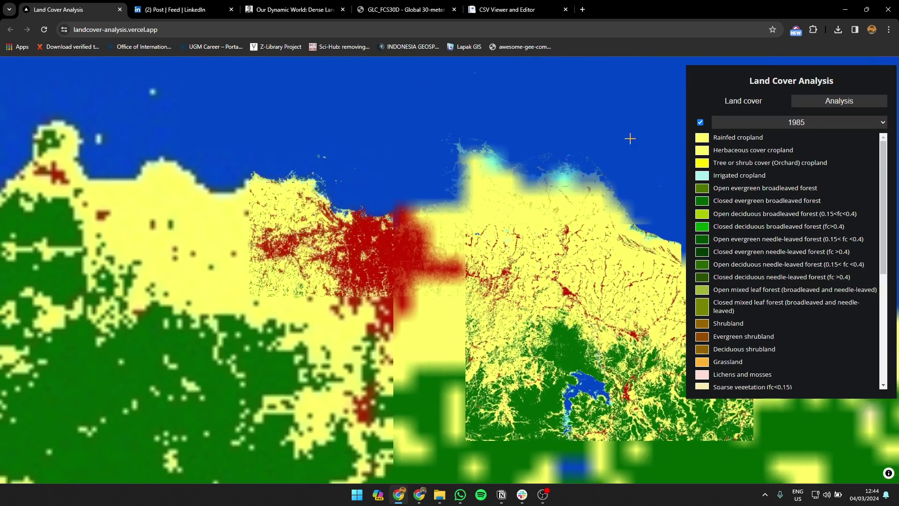
# Compare the 2020 and 2015 layers, then return to 1985 and zoom out over Southeast Asia.
pyautogui.click(745, 123)
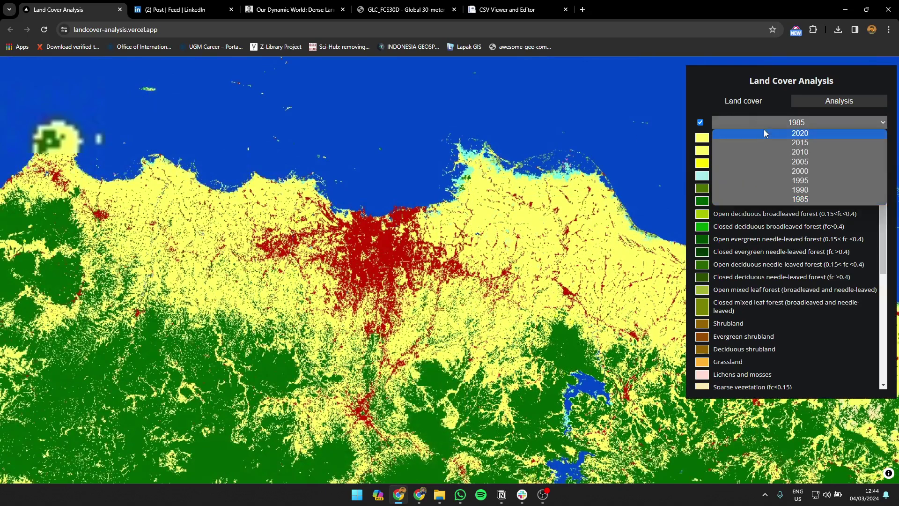
pyautogui.click(763, 133)
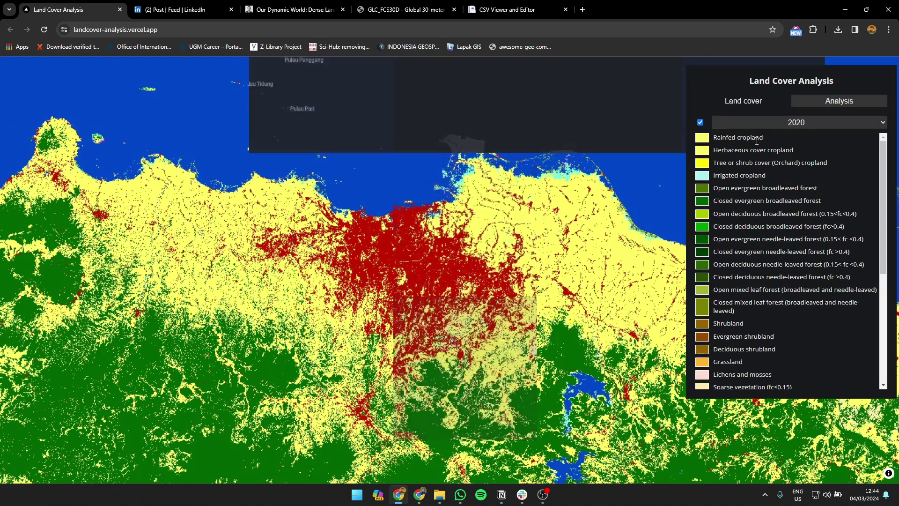
pyautogui.click(764, 123)
pyautogui.click(763, 143)
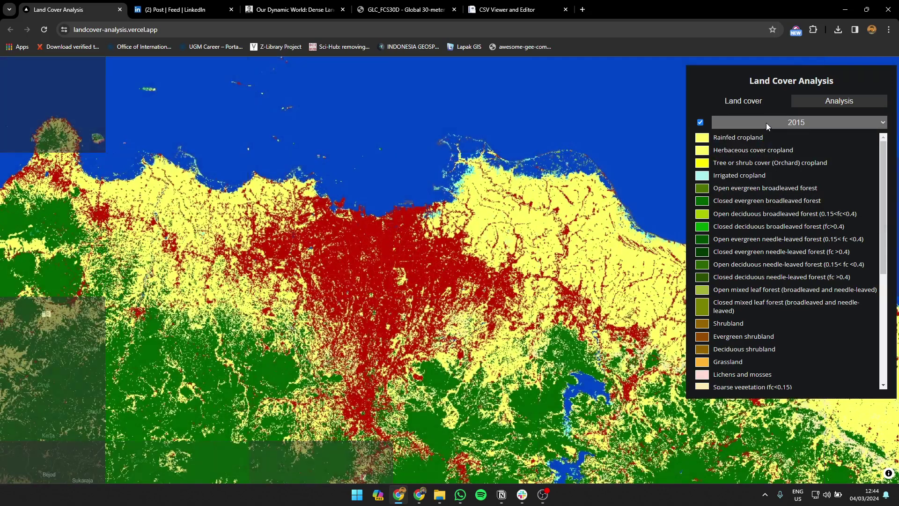
pyautogui.click(766, 122)
pyautogui.click(772, 196)
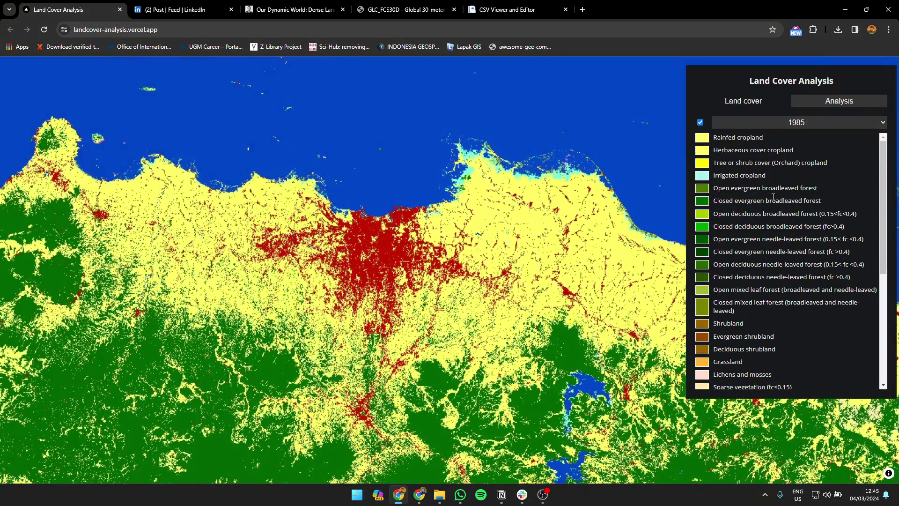
pyautogui.scroll(-5, 772, 244)
pyautogui.scroll(5, 763, 279)
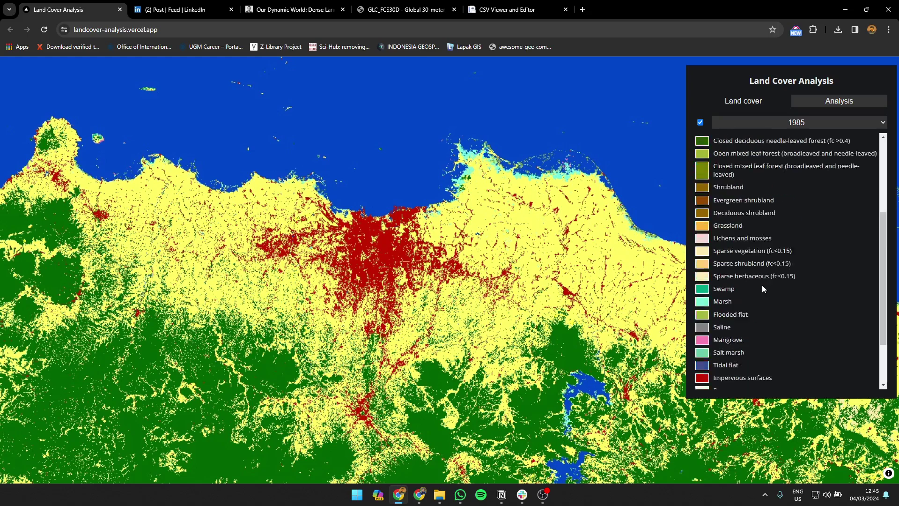
pyautogui.scroll(-5, 749, 253)
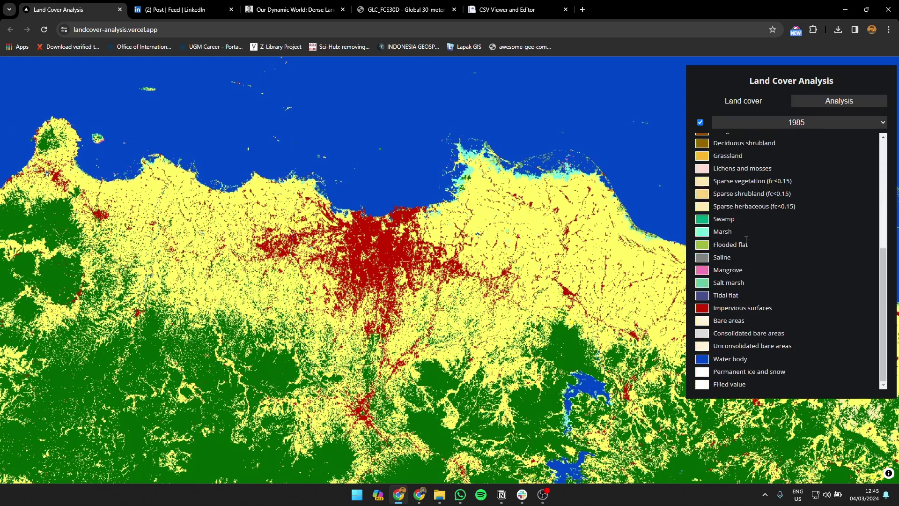
pyautogui.scroll(5, 745, 240)
pyautogui.scroll(-6, 401, 240)
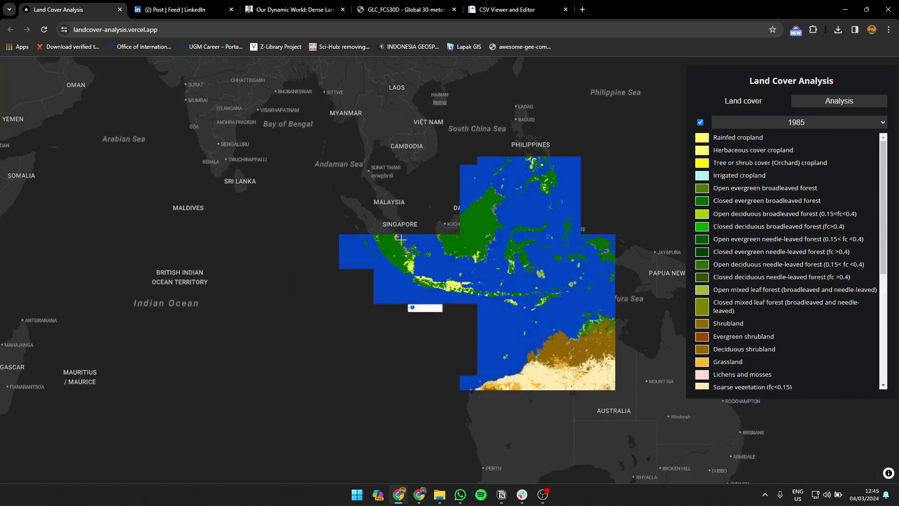
# Pan from Indonesia to Western Europe and zoom into the Netherlands' Rhine delta.
pyautogui.moveTo(401, 240); pyautogui.dragTo(378, 213)
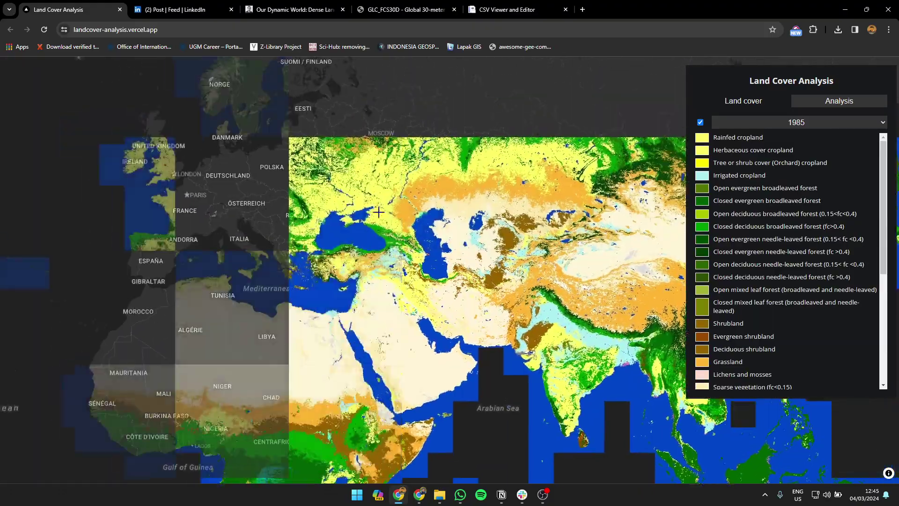
pyautogui.scroll(4, 504, 300)
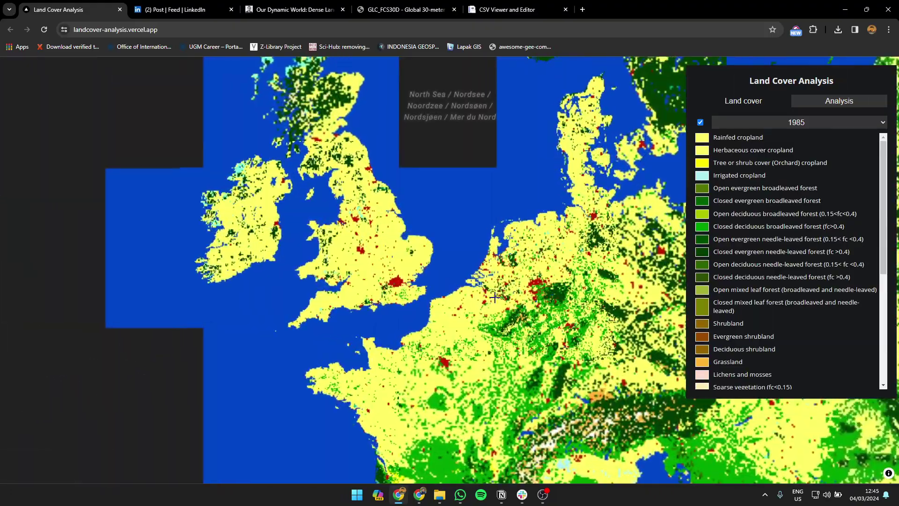
pyautogui.moveTo(503, 299); pyautogui.dragTo(482, 286)
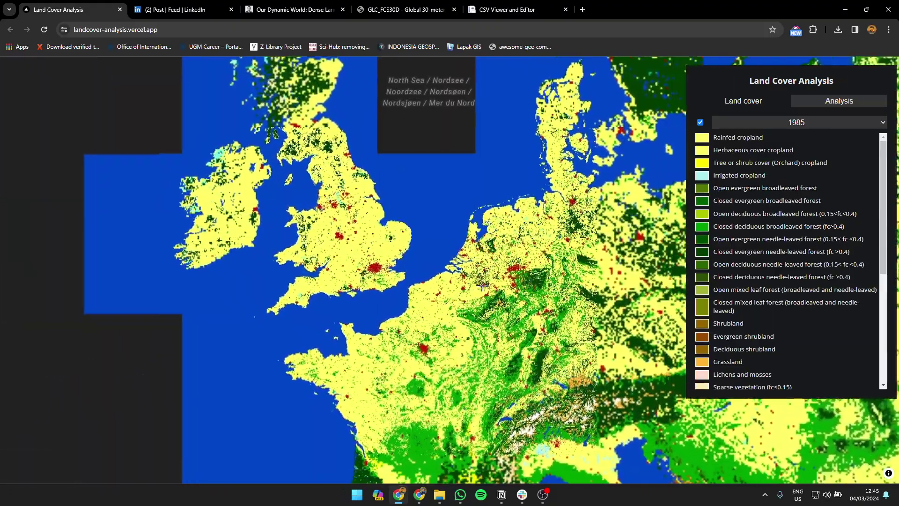
pyautogui.scroll(8, 482, 285)
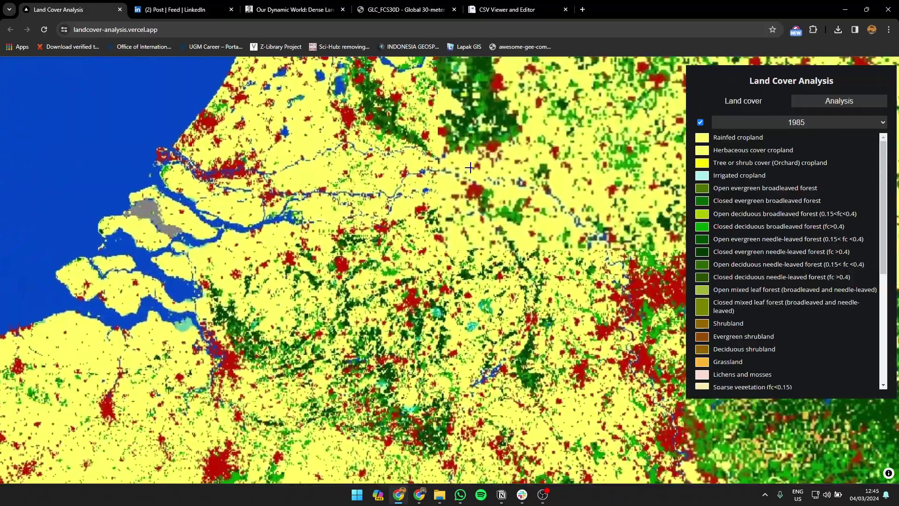
pyautogui.scroll(5, 469, 168)
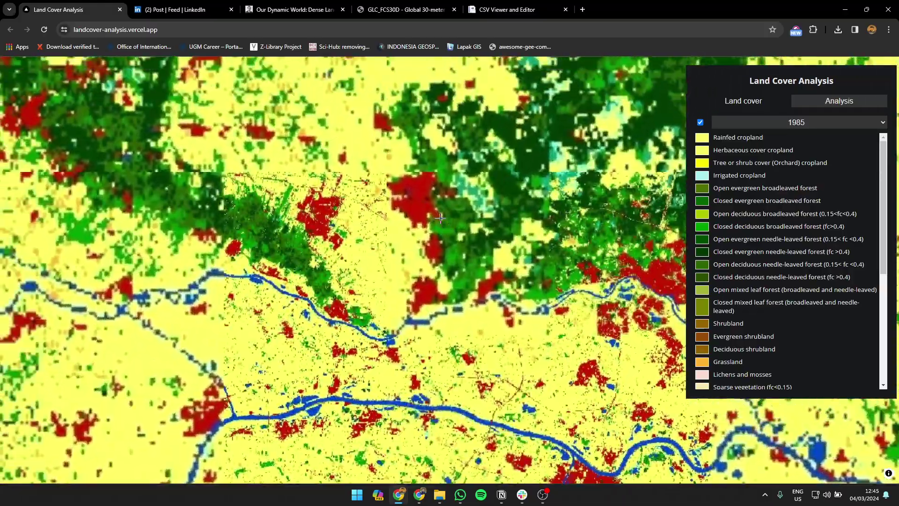
pyautogui.scroll(4, 440, 217)
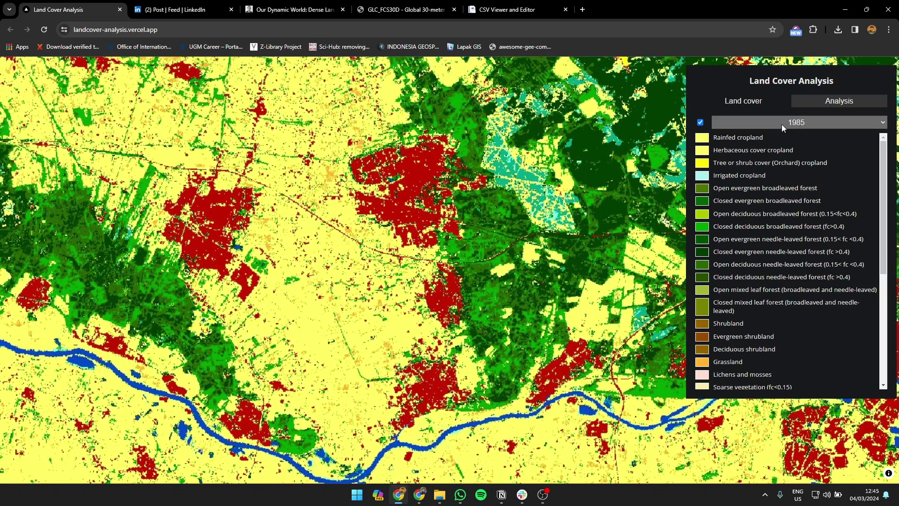
# Cycle the map year through 2020, 1985 and 2015, ending on the 2010 layer.
pyautogui.click(782, 124)
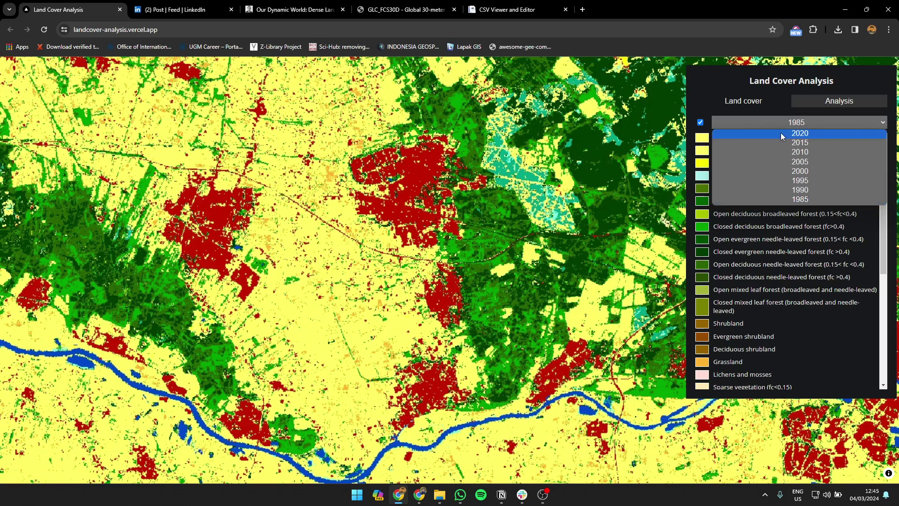
pyautogui.click(780, 133)
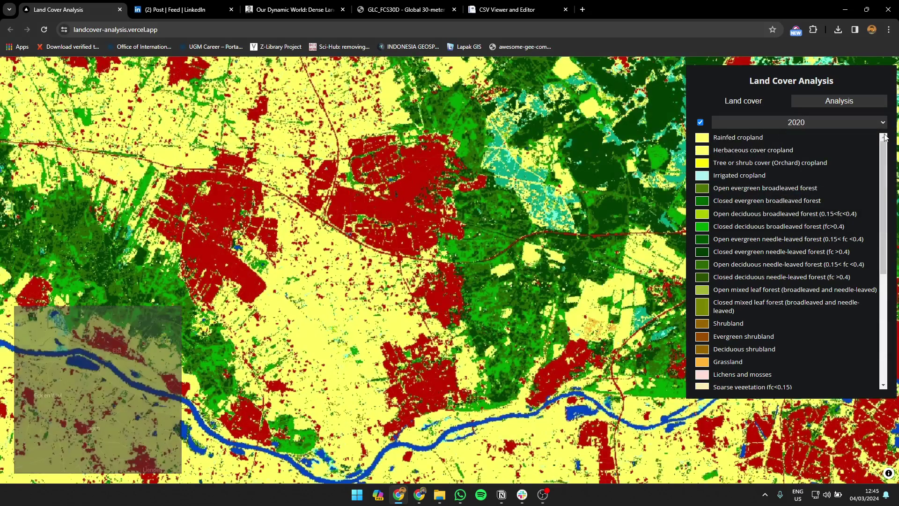
pyautogui.click(836, 125)
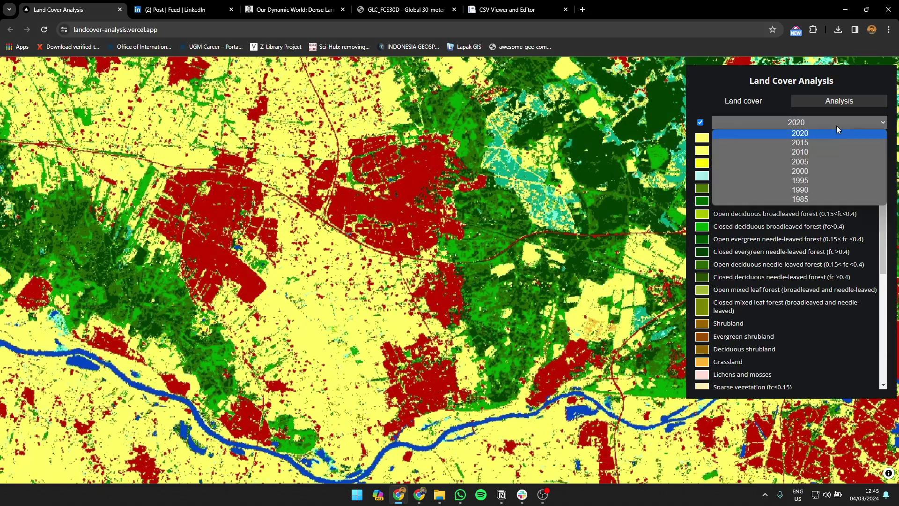
pyautogui.click(812, 201)
pyautogui.click(798, 124)
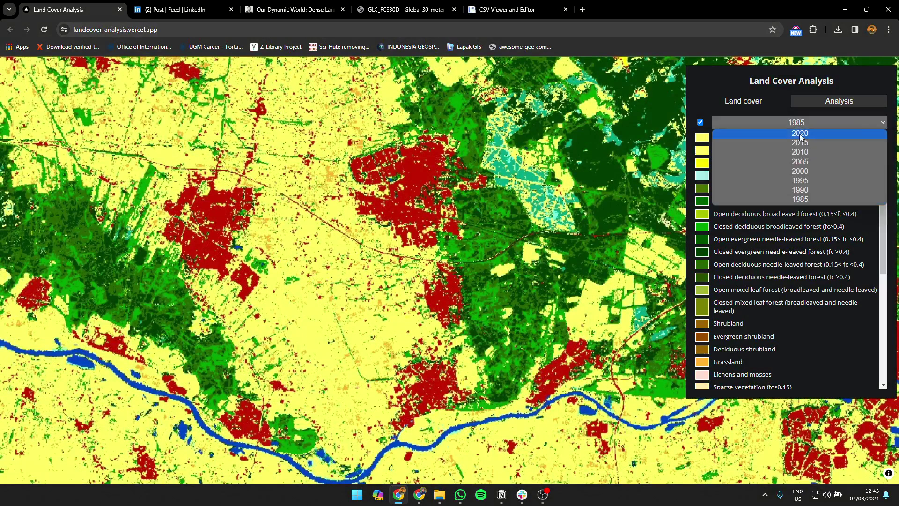
pyautogui.click(799, 141)
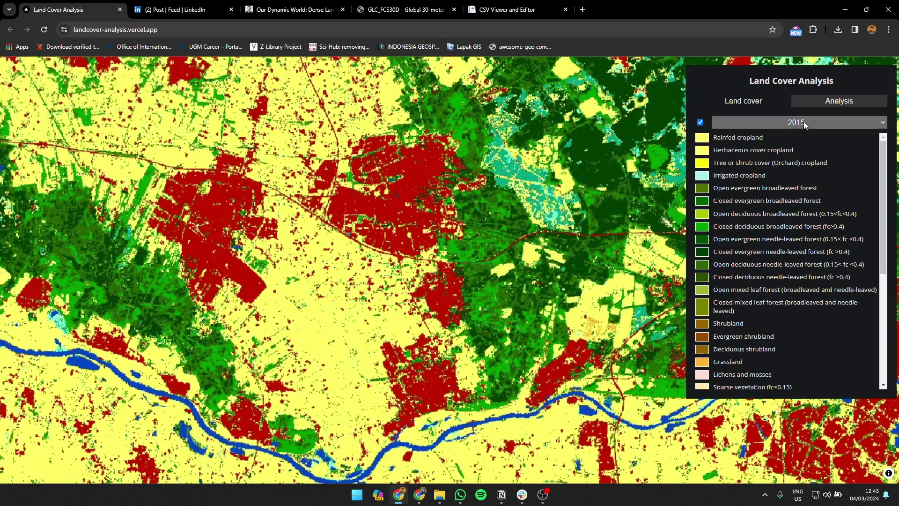
pyautogui.click(803, 121)
pyautogui.click(793, 153)
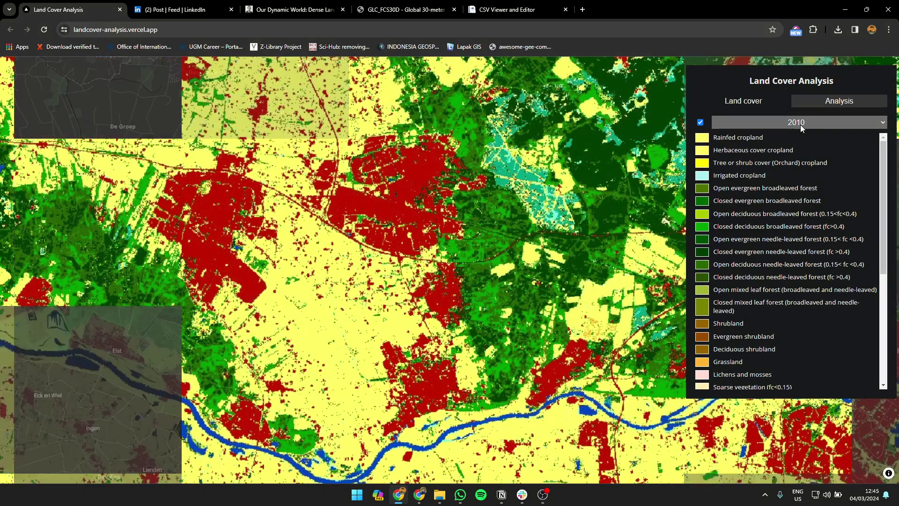
pyautogui.click(399, 9)
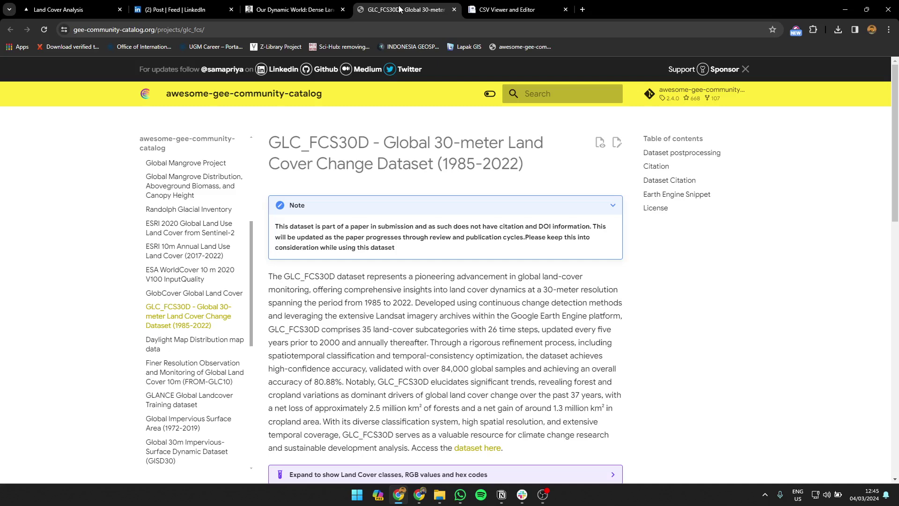
pyautogui.scroll(-9, 498, 172)
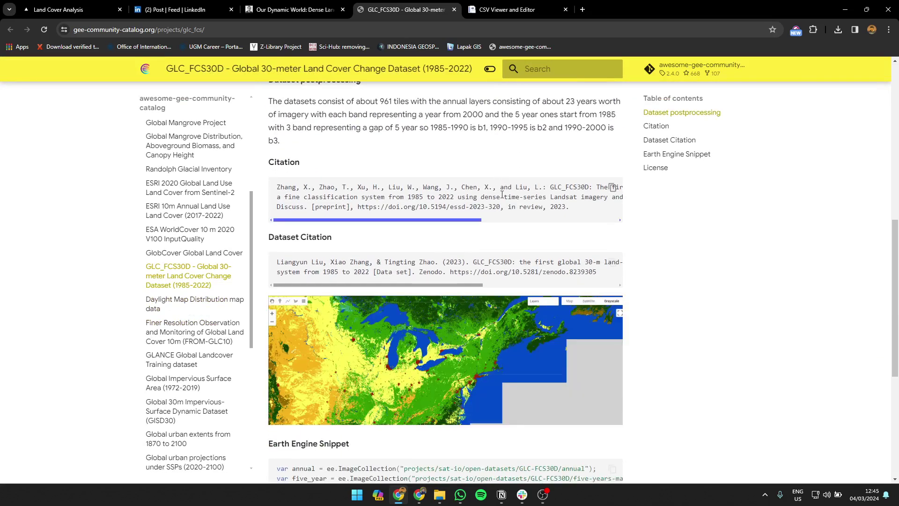
pyautogui.click(99, 4)
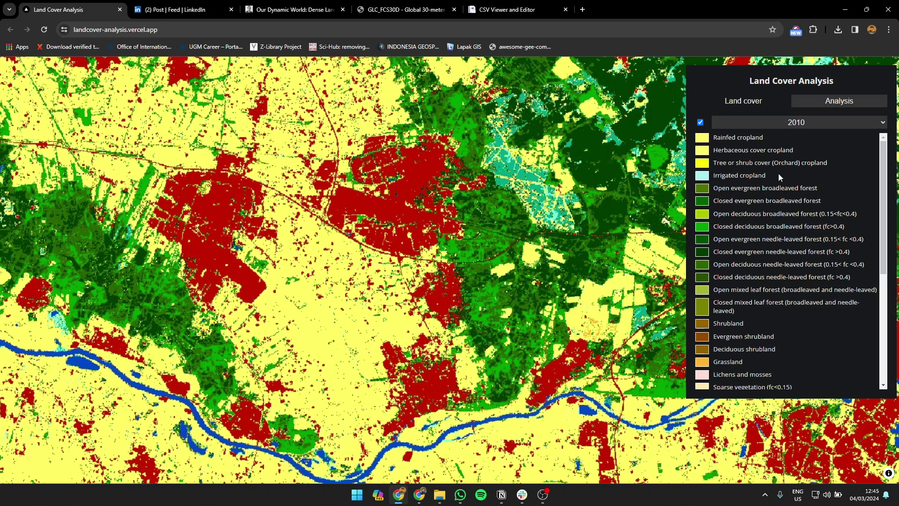
pyautogui.click(791, 124)
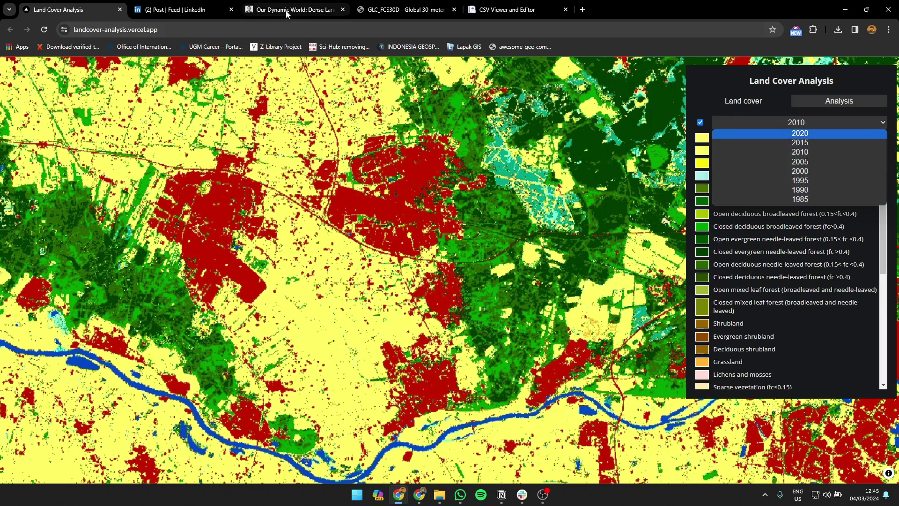
pyautogui.click(363, 12)
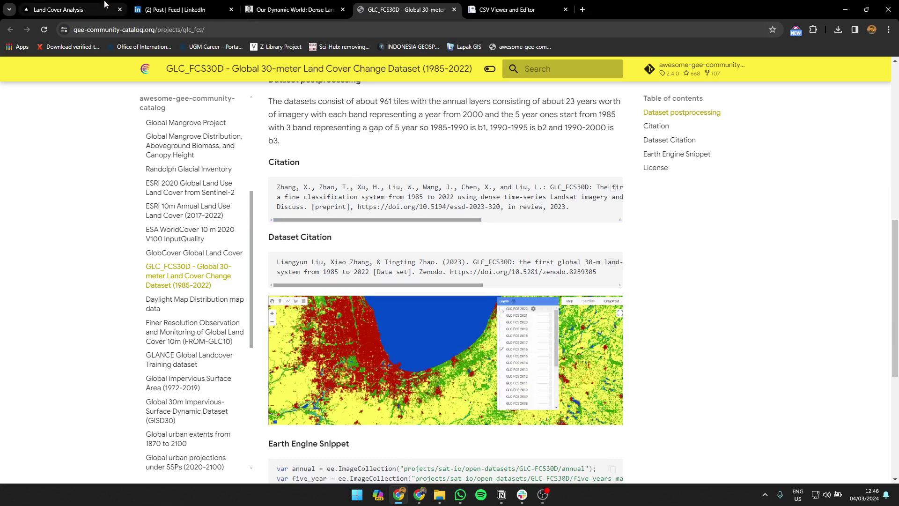
pyautogui.press('Home')
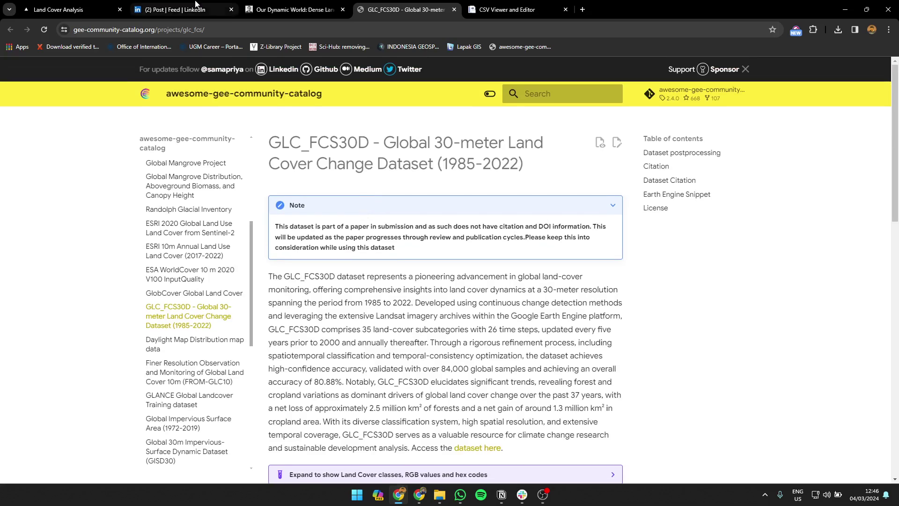
pyautogui.click(195, 4)
pyautogui.click(295, 9)
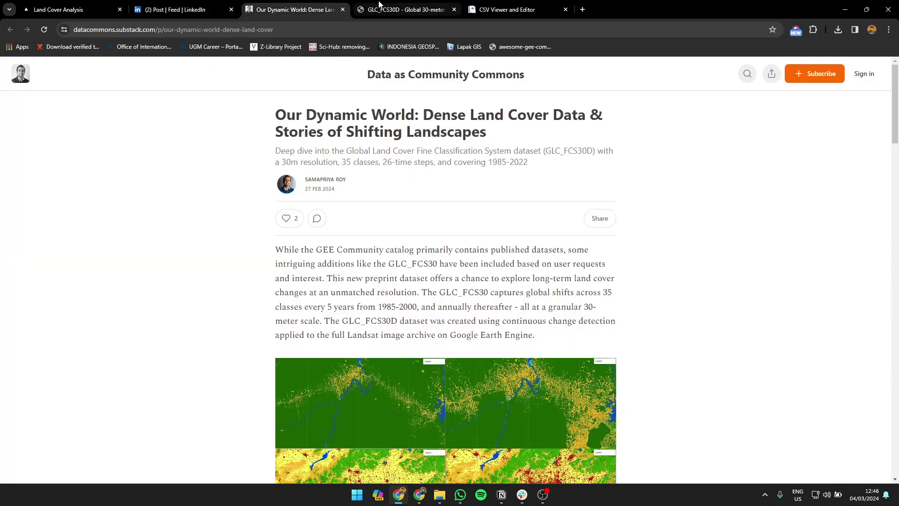
pyautogui.click(392, 7)
pyautogui.scroll(-5, 381, 69)
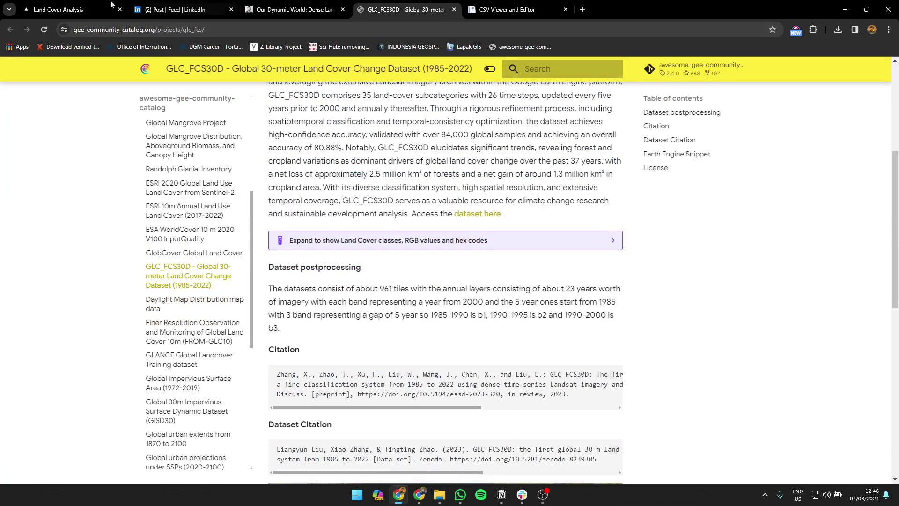
pyautogui.click(75, 5)
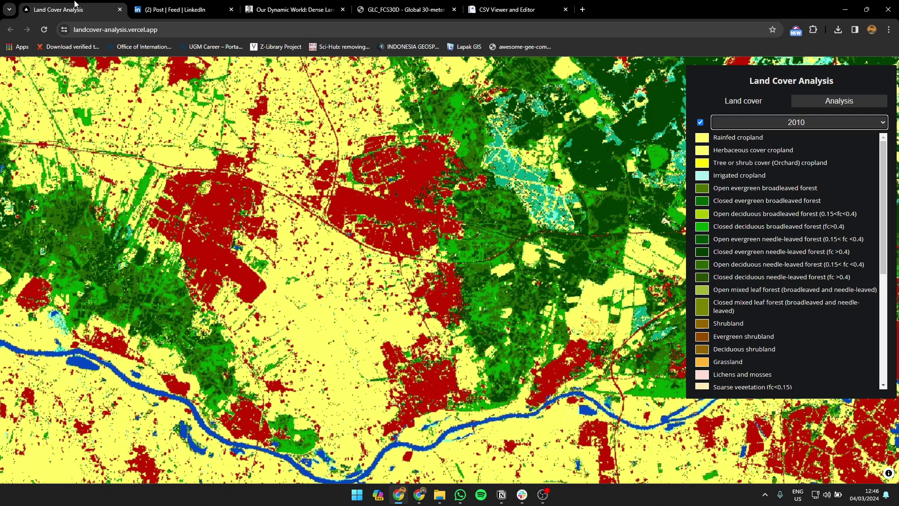
# Upload polaruang_palembang.geojson from Downloads > Geospatial > Trial on the Analysis tab.
pyautogui.click(839, 102)
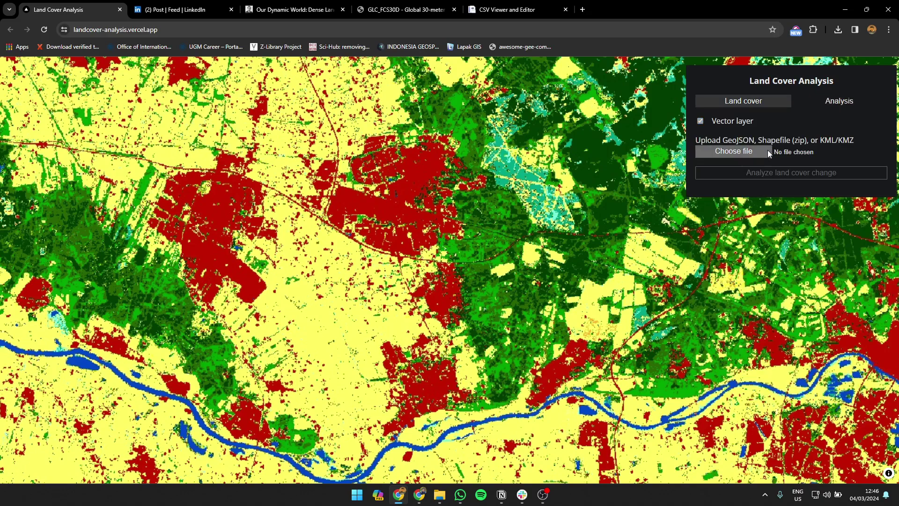
pyautogui.click(743, 151)
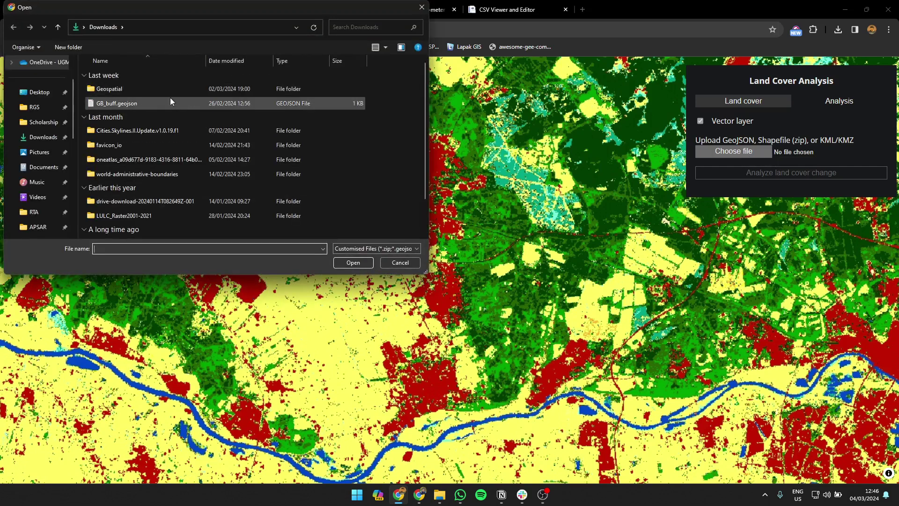
pyautogui.doubleClick(159, 88)
pyautogui.doubleClick(158, 88)
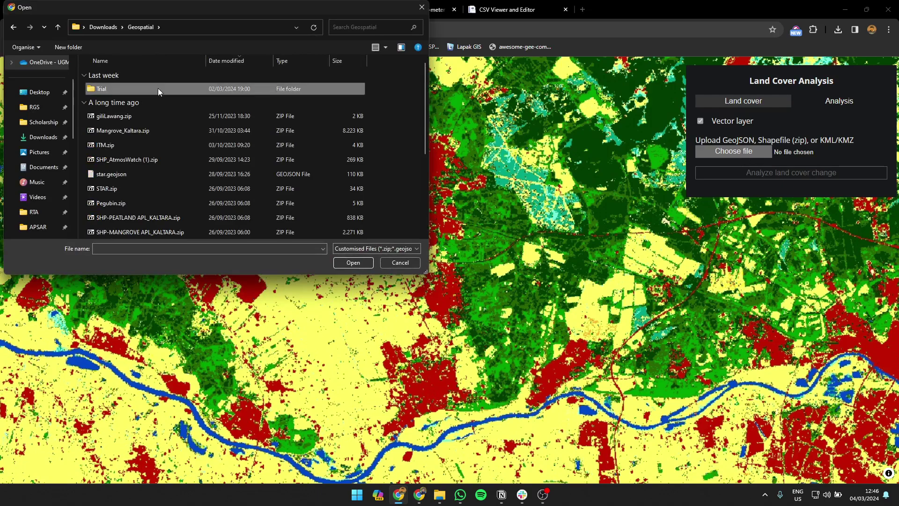
pyautogui.doubleClick(151, 119)
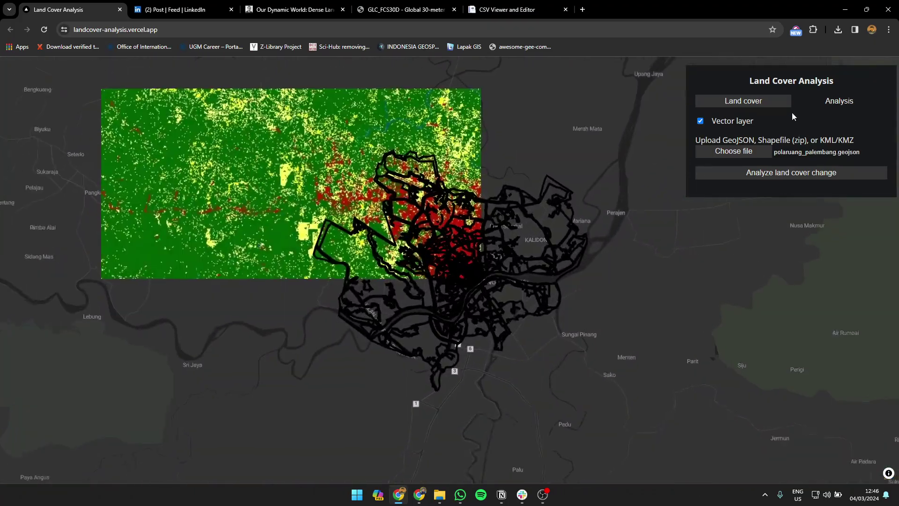
# Turn off the Vector layer to hide the uploaded polygon outlines.
pyautogui.click(779, 105)
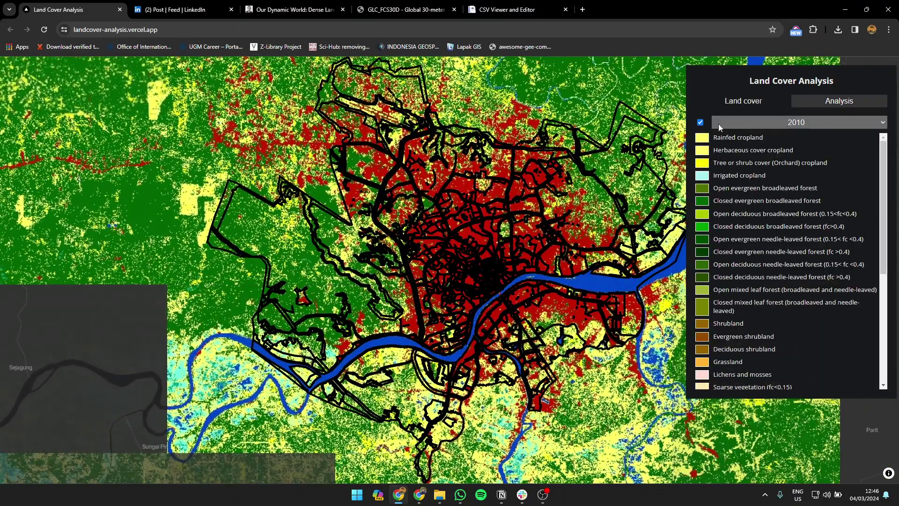
pyautogui.click(850, 102)
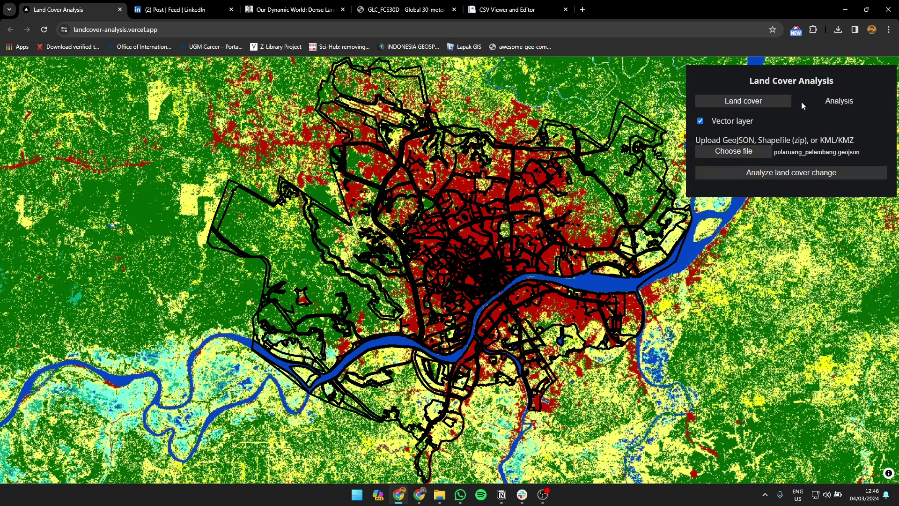
pyautogui.click(700, 122)
# Switch the land cover year to 1985, then to 2020, and return to Analysis.
pyautogui.click(729, 107)
pyautogui.click(741, 122)
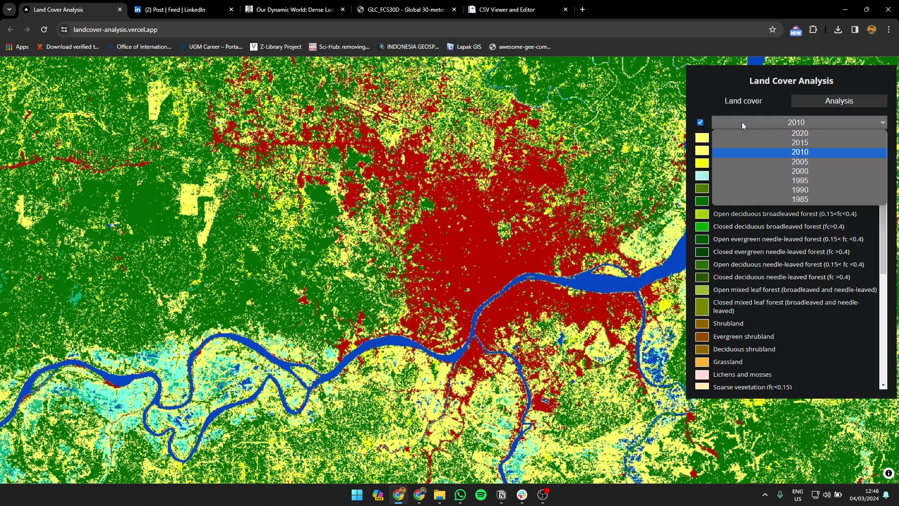
pyautogui.click(791, 197)
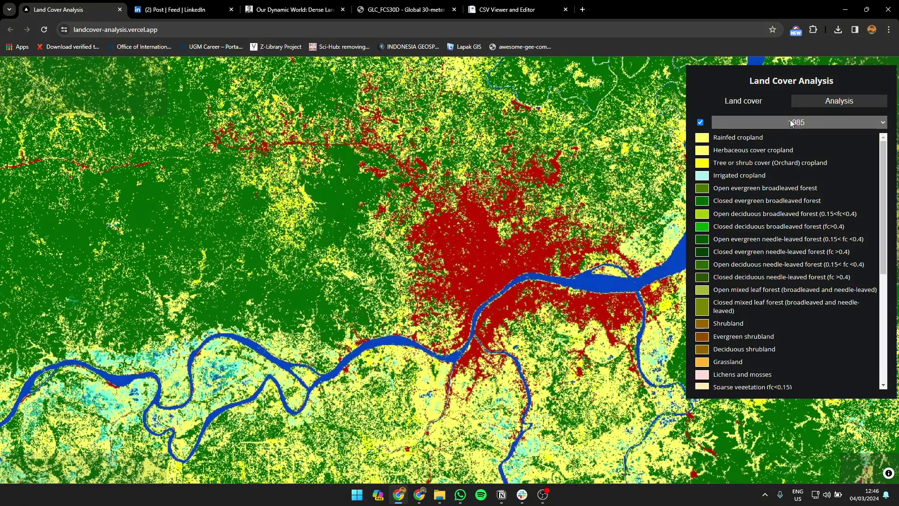
pyautogui.click(789, 122)
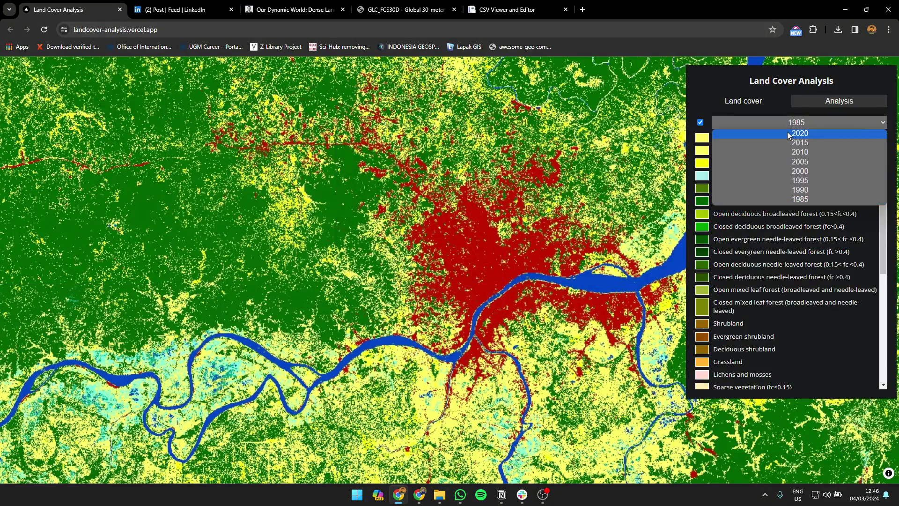
pyautogui.click(788, 133)
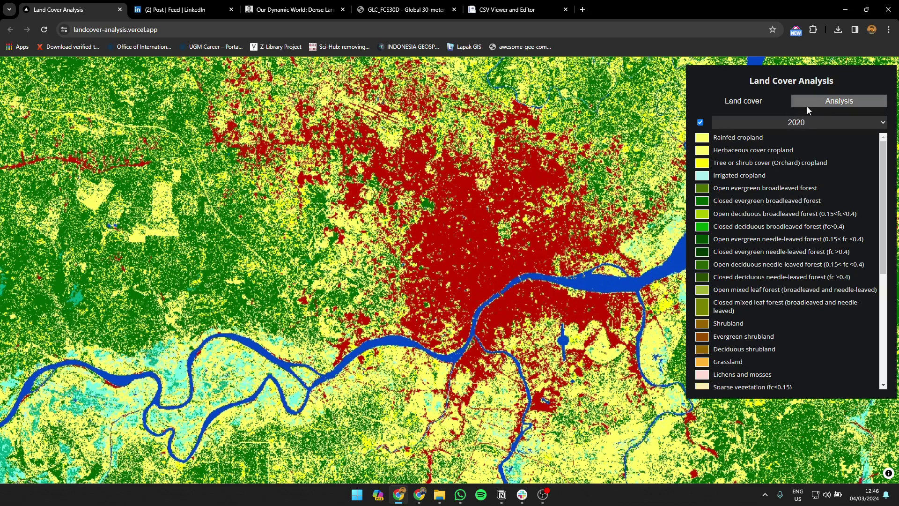
pyautogui.click(812, 104)
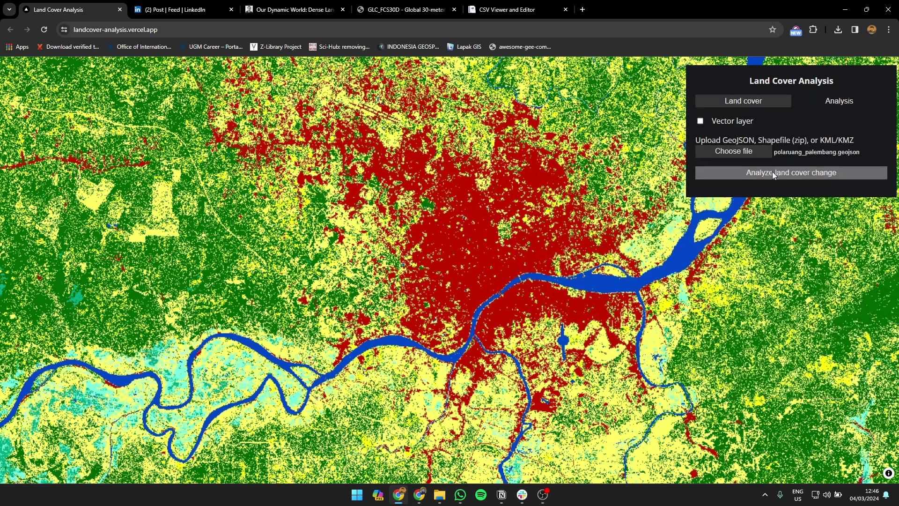
# Run Analyze land cover change to chart 1985–2020 hectares for the Palembang polygons.
pyautogui.click(807, 168)
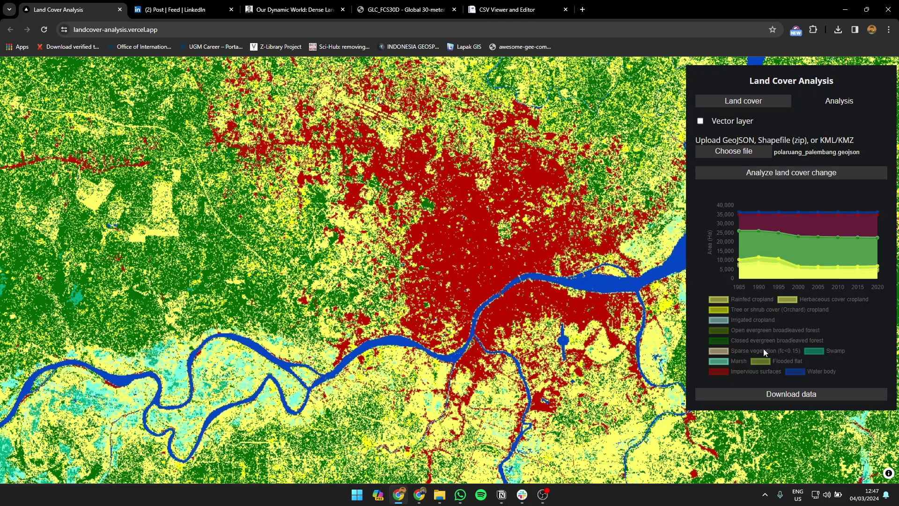
# Save the chart data as landcover_change_1985_2020_Ha.csv and open it in a text viewer.
pyautogui.click(767, 395)
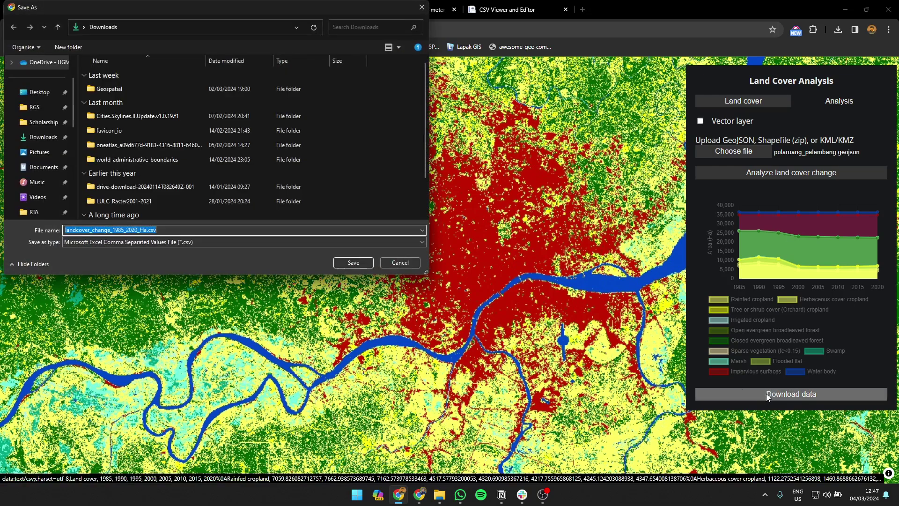
pyautogui.click(353, 263)
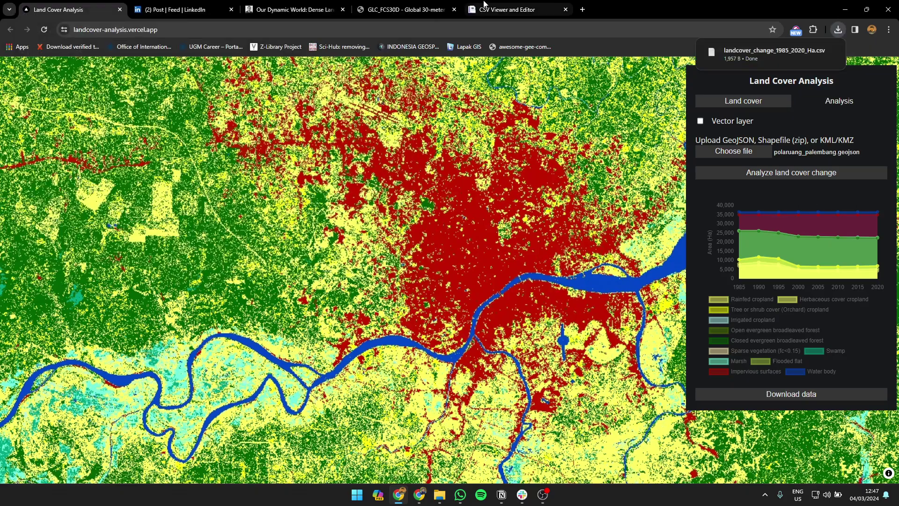
pyautogui.click(773, 52)
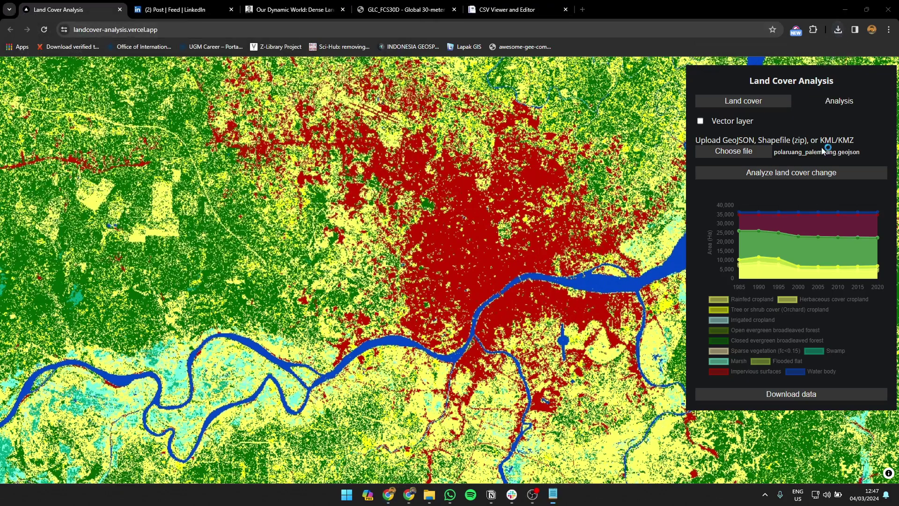
pyautogui.moveTo(850, 115); pyautogui.dragTo(399, 147)
# Load landcover_change_1985_2020_Ha.csv from Downloads into the online CSV editor grid.
pyautogui.click(501, 6)
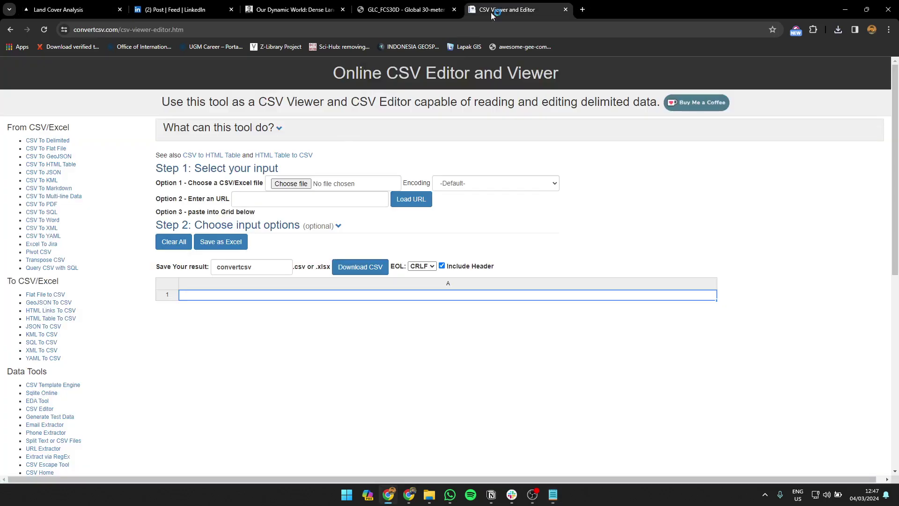
pyautogui.click(289, 184)
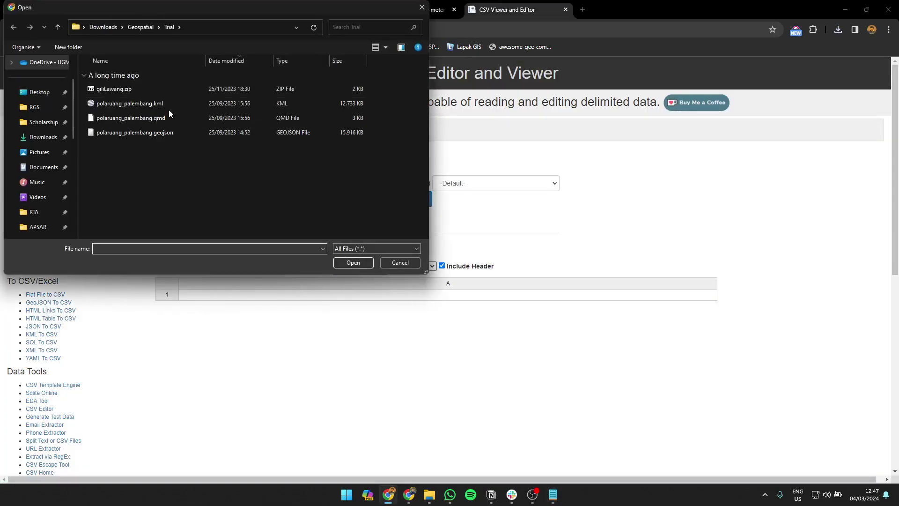
pyautogui.click(40, 137)
pyautogui.click(155, 89)
pyautogui.doubleClick(154, 89)
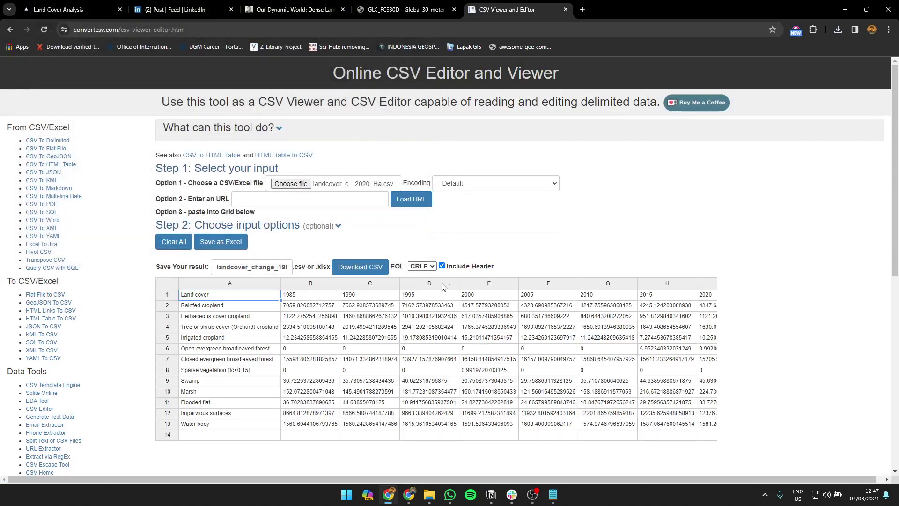
# Inspect cells G7–H8 and E12, impervious surfaces in 2000.
pyautogui.scroll(-2, 400, 261)
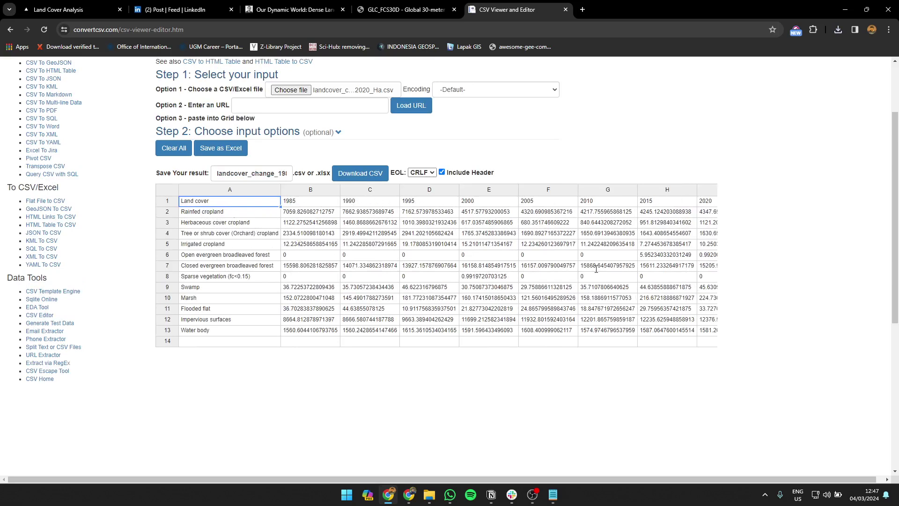
pyautogui.moveTo(596, 269); pyautogui.dragTo(662, 277)
pyautogui.click(489, 319)
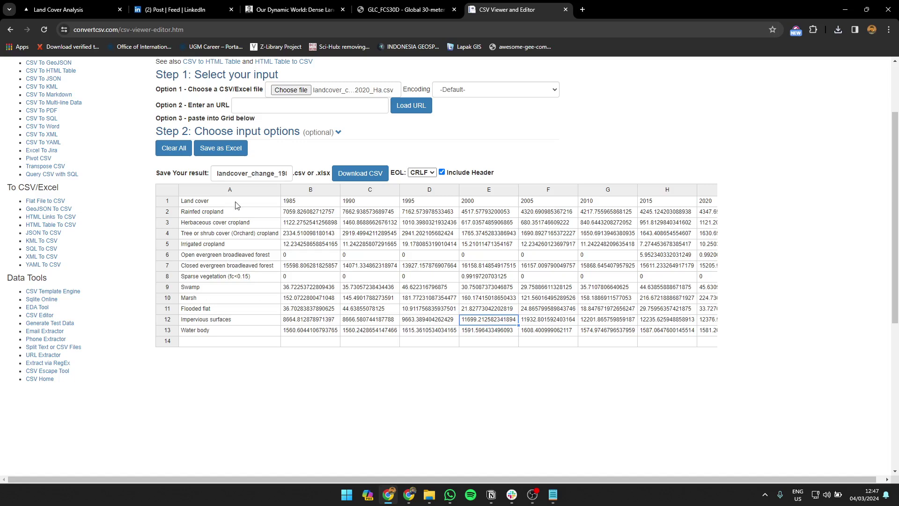